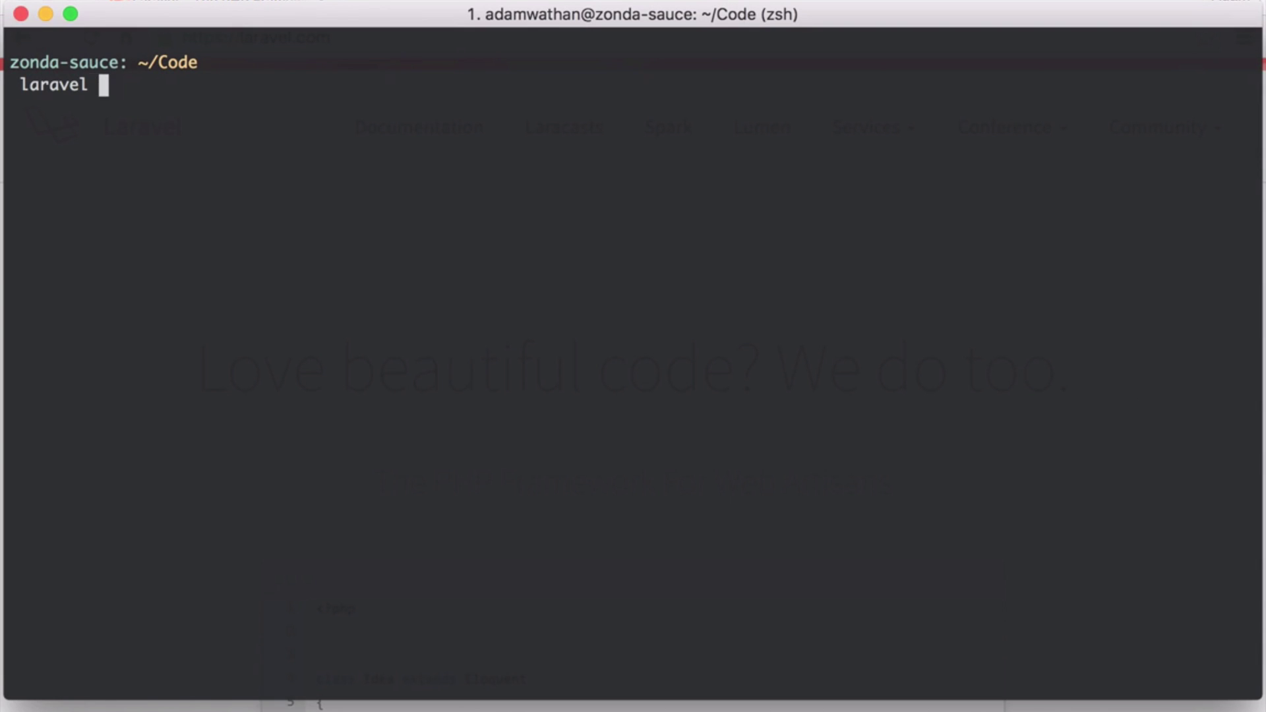
text(new my-projec)
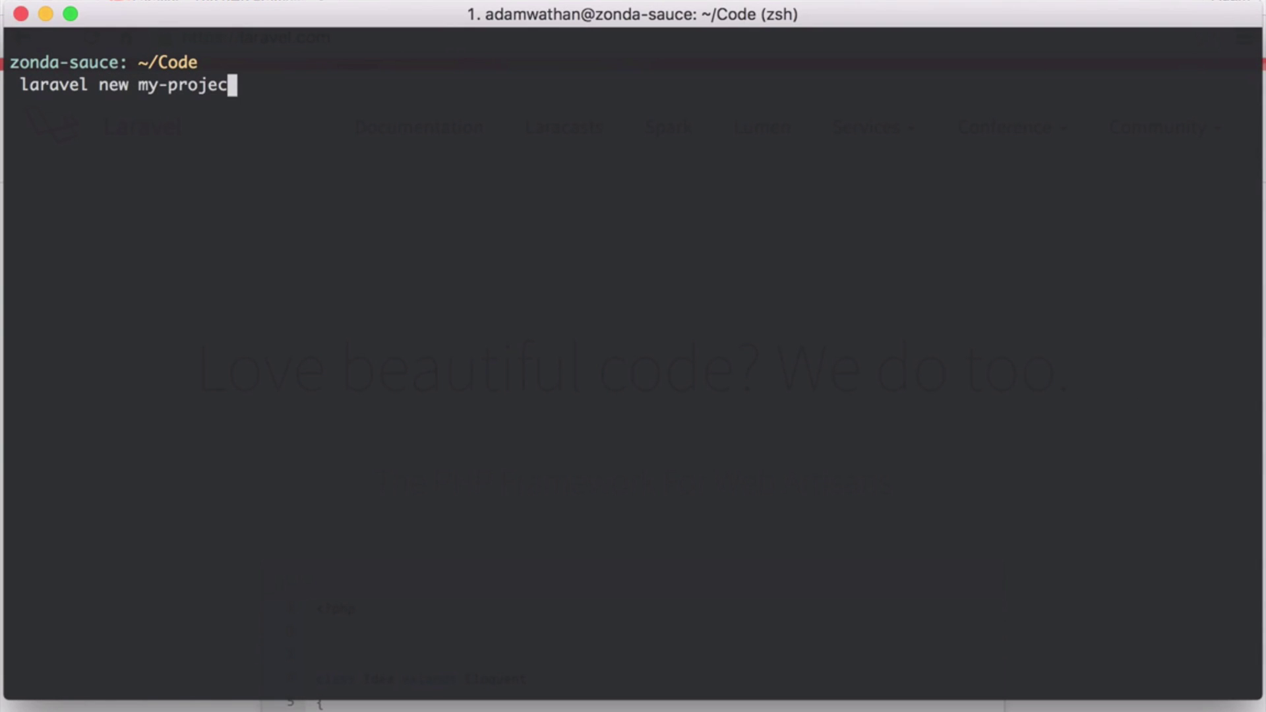
text(t)
- Install a new Laravel project called my-project in ~/Code with 'laravel new my-project'
key(Return)
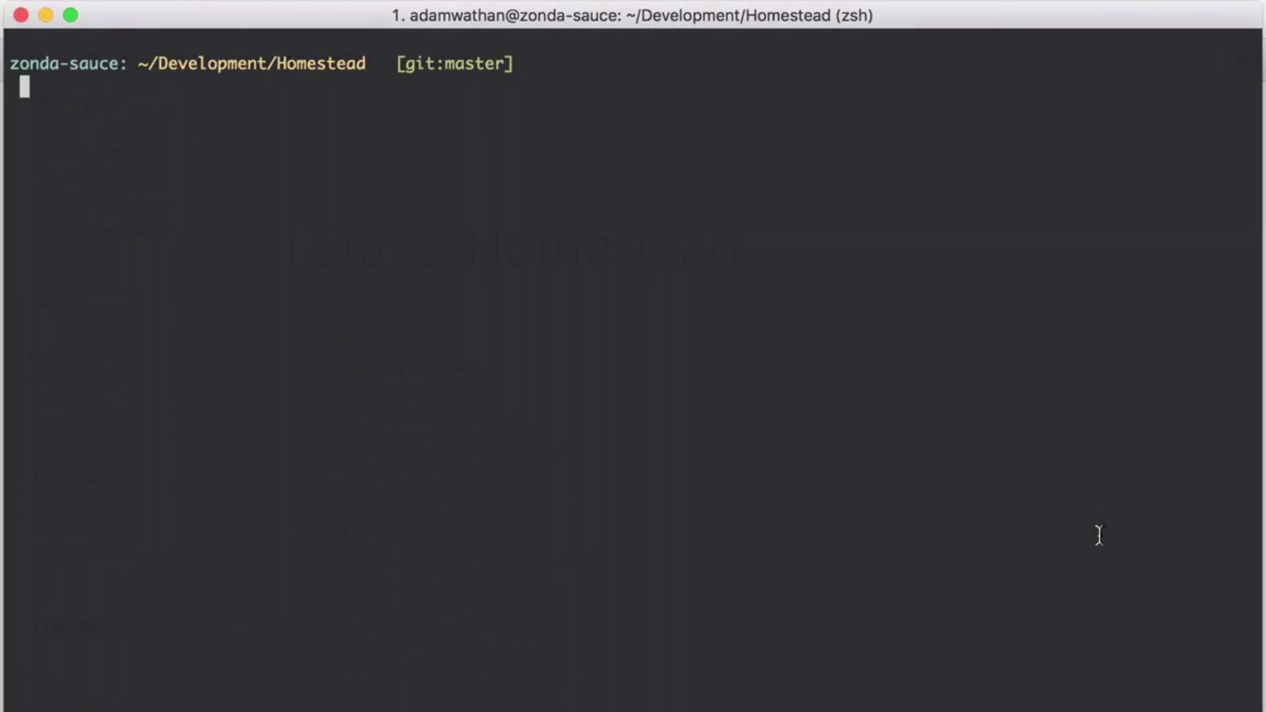
text(vagrant up)
- Boot the Homestead VM with 'vagrant up' from ~/Development/Homestead
key(Return)
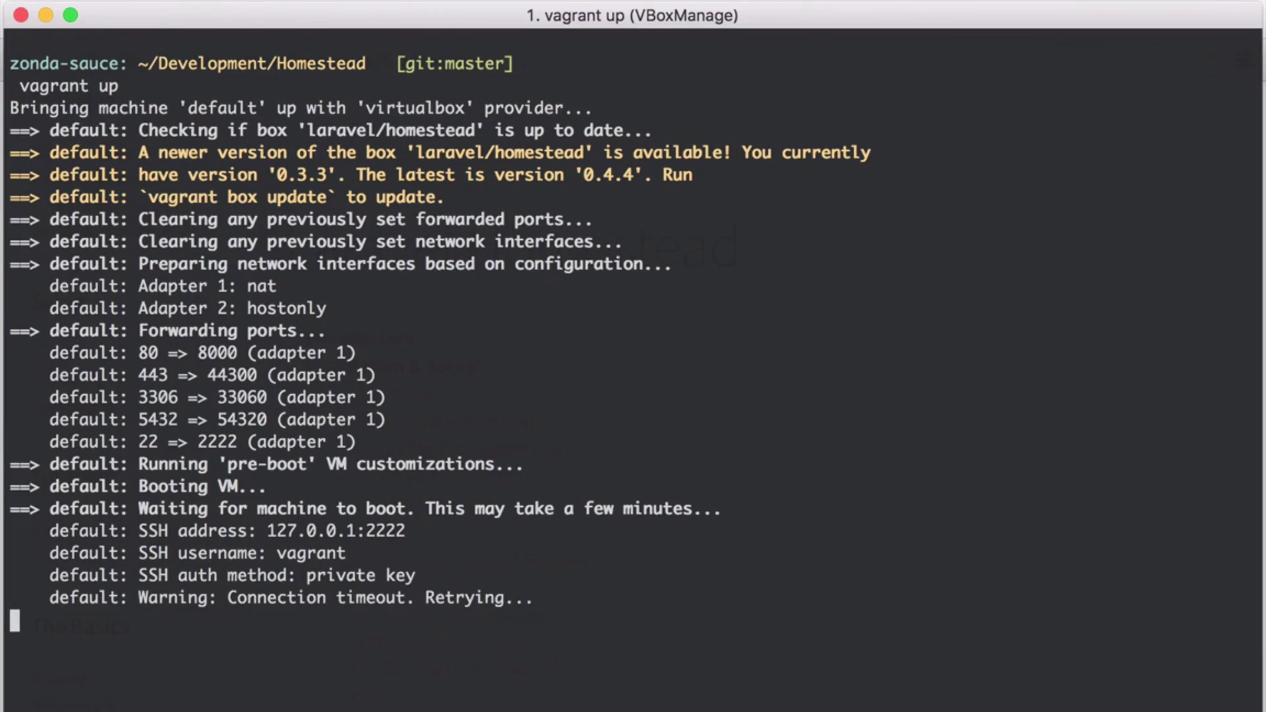
- Switch to r/PHP in Chrome and open the Type Wars post's 35 comments
key(alt+space)
scroll(735, 376, down, 5)
scroll(737, 377, down, 2)
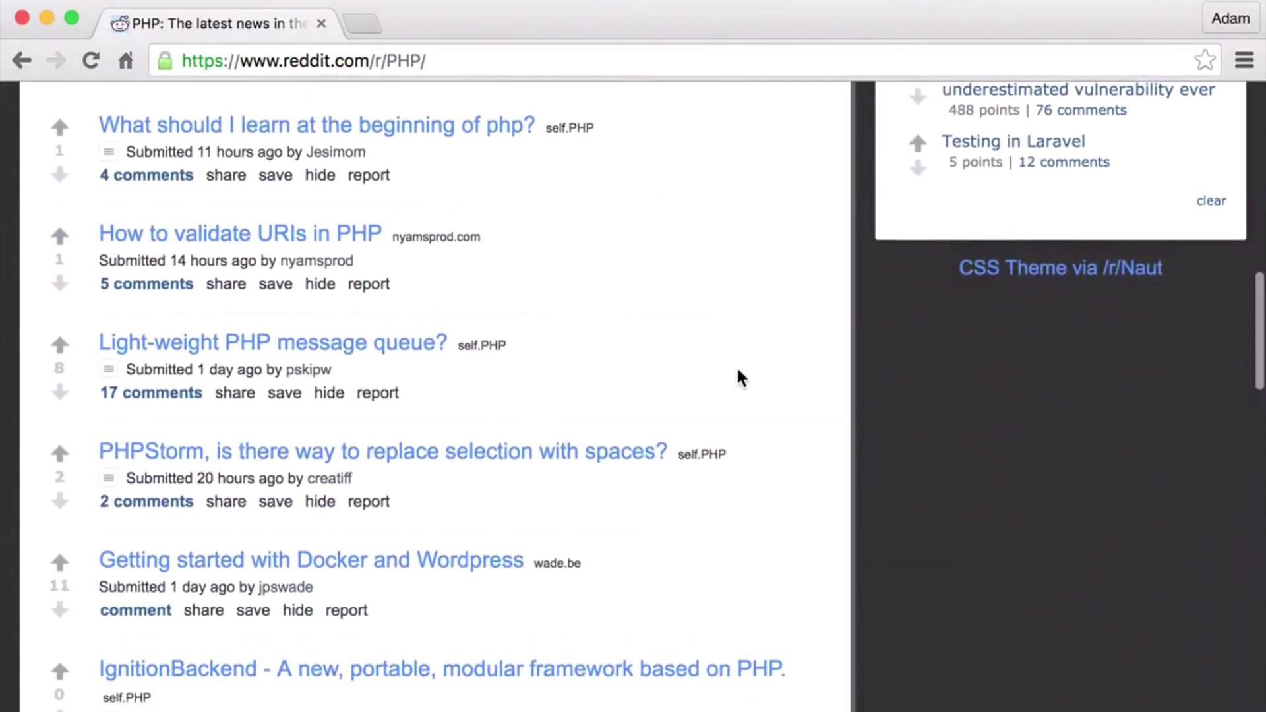
scroll(736, 377, down, 5)
scroll(737, 377, down, 3)
scroll(737, 377, down, 4)
scroll(737, 377, down, 3)
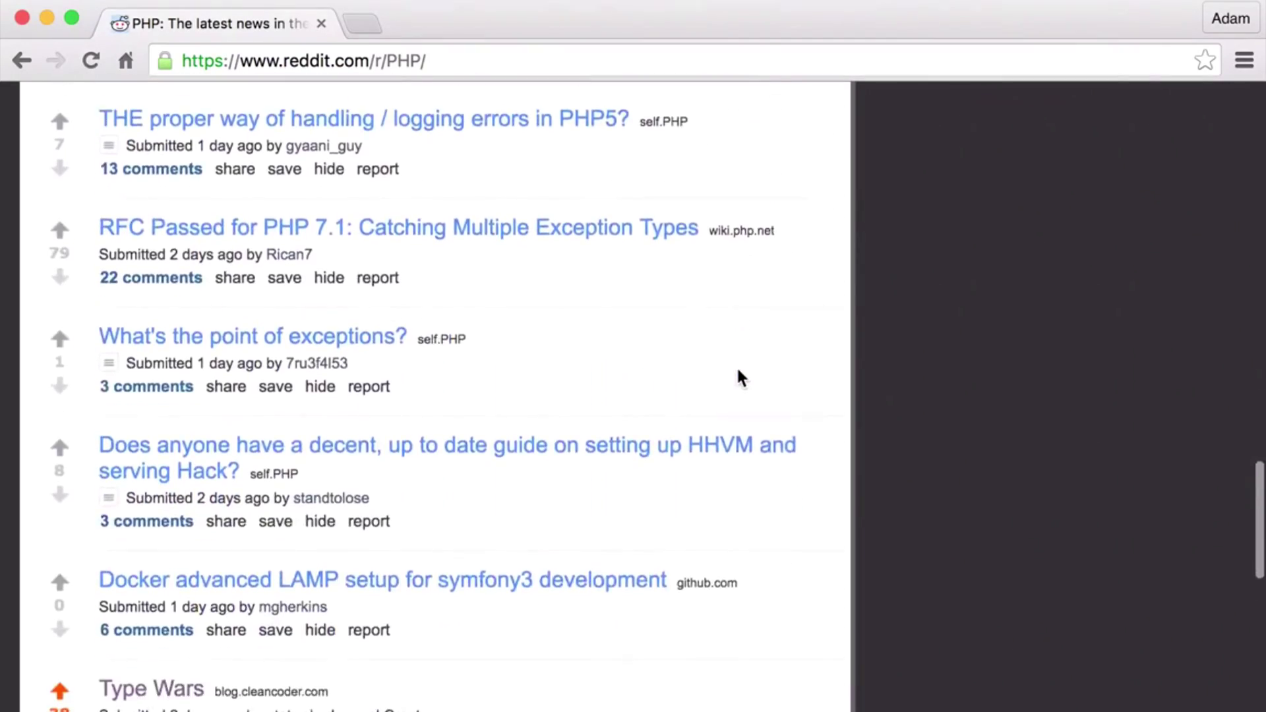
scroll(737, 376, down, 2)
scroll(737, 376, down, 4)
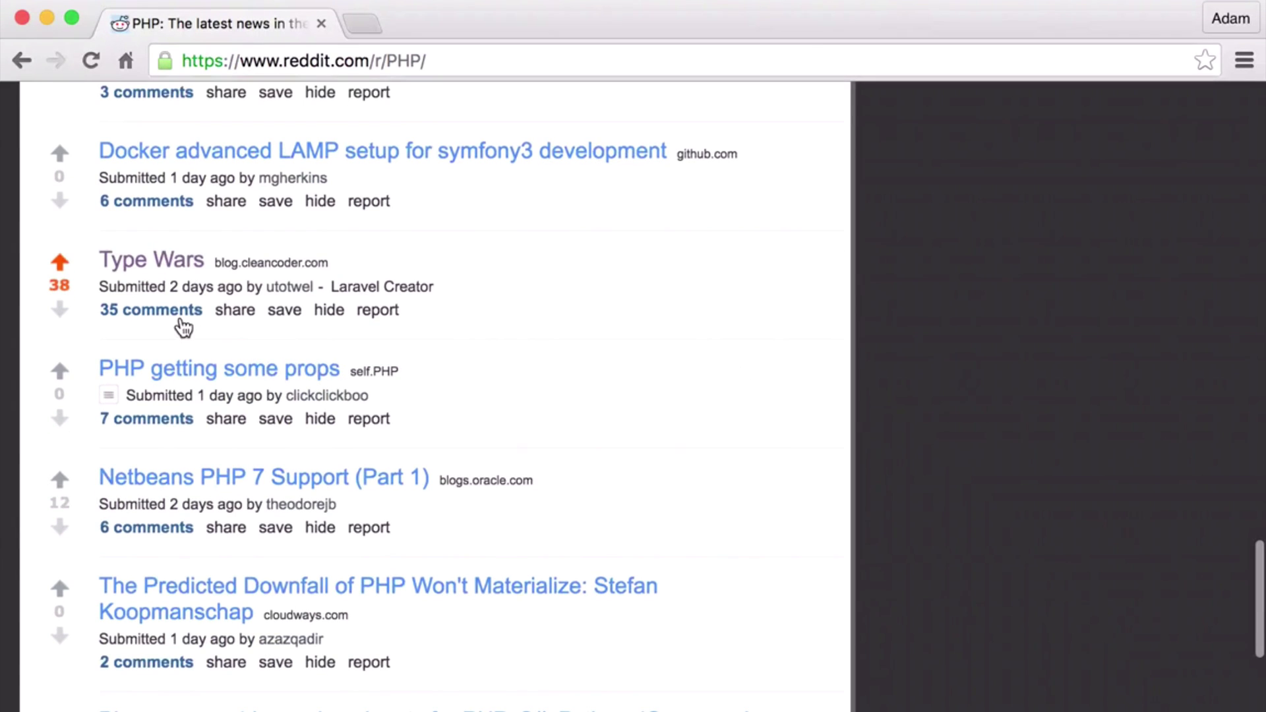
click(178, 326)
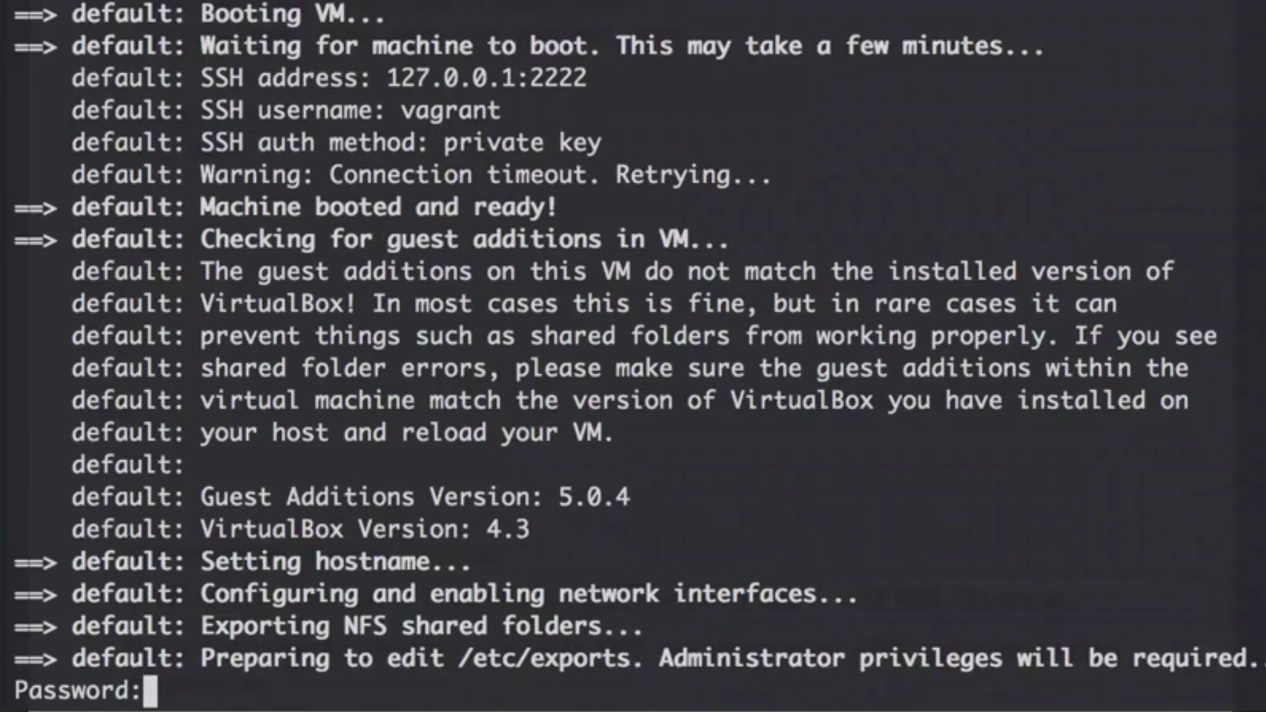
- Map my-project.dev in Homestead.yaml, reprovision, and add '192.168.10.10 my-project.dev' to /etc/hosts
key(Return)
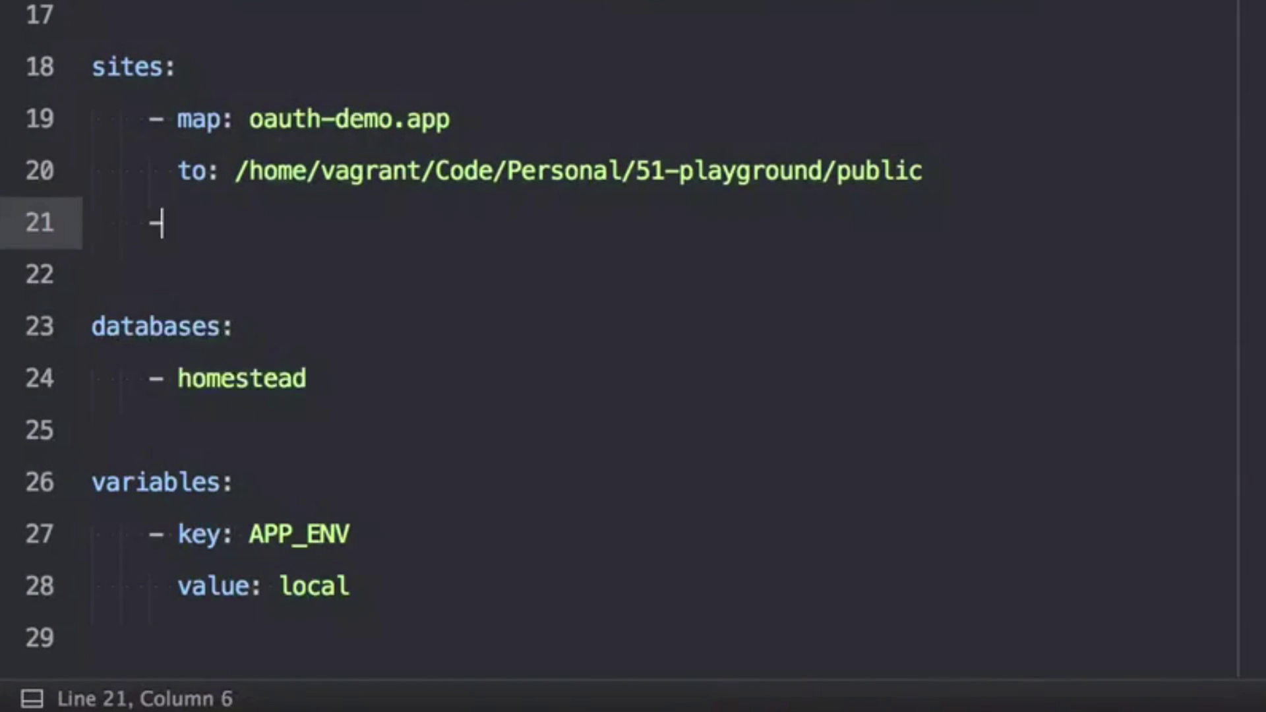
text(map: my-project.dev)
key(Return)
text(to:)
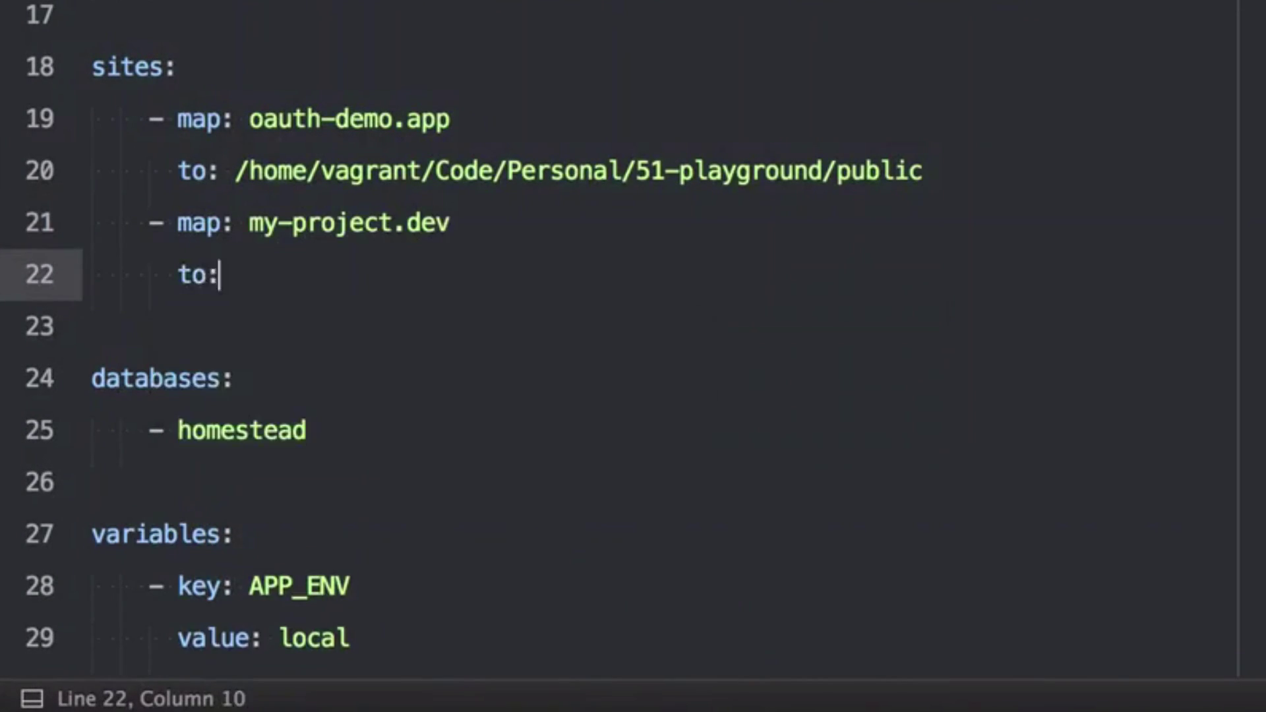
text( /home/vagrant)
key(Return)
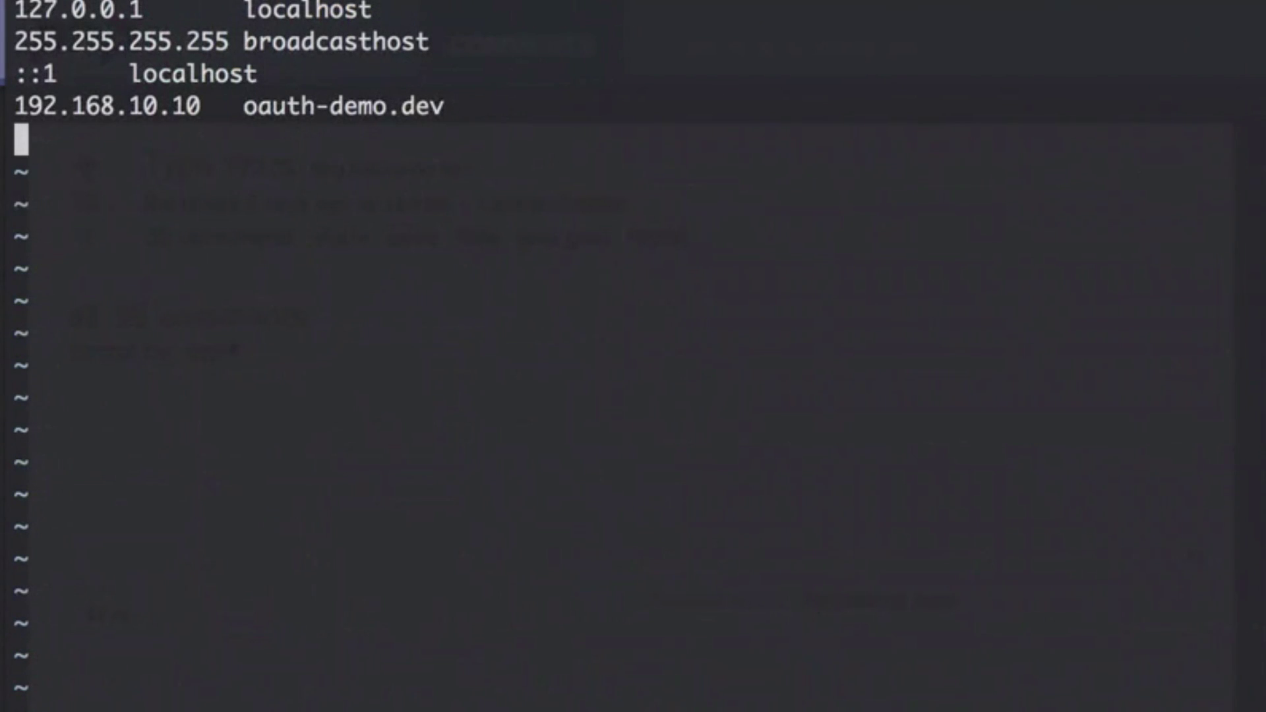
text(192.168.)
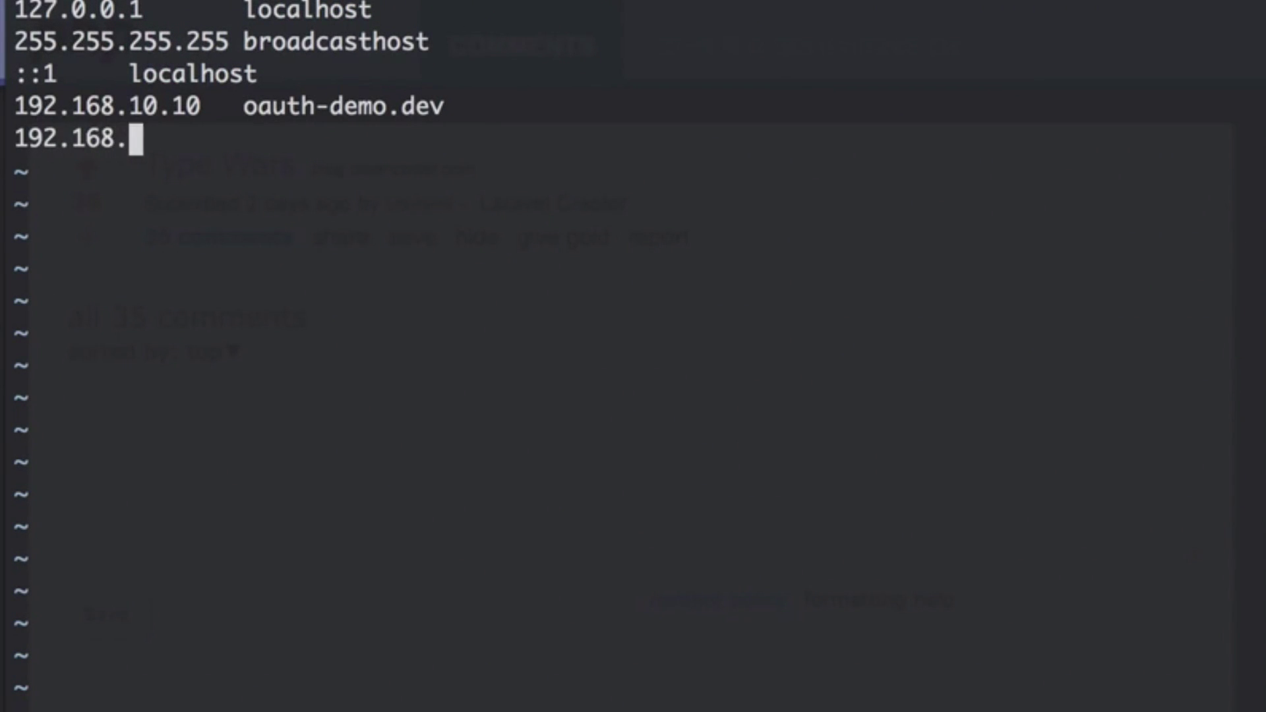
text(10.10)
key(Tab)
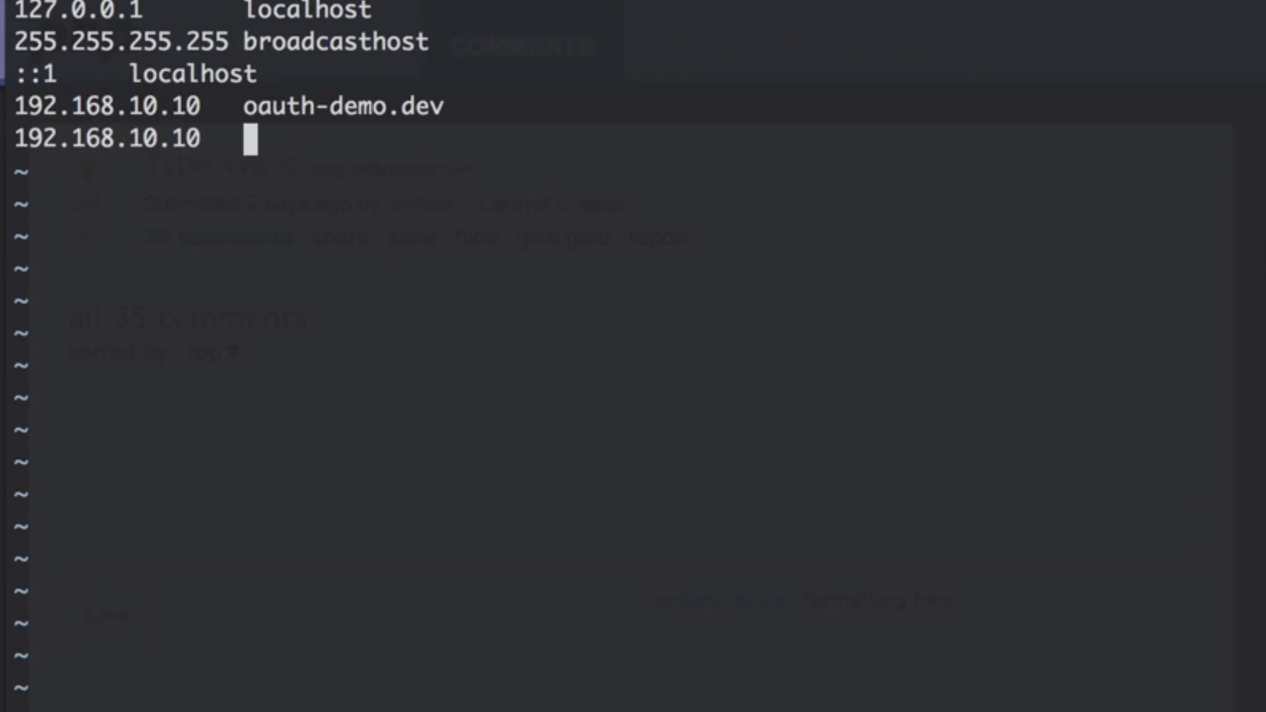
text(my-project.dev)
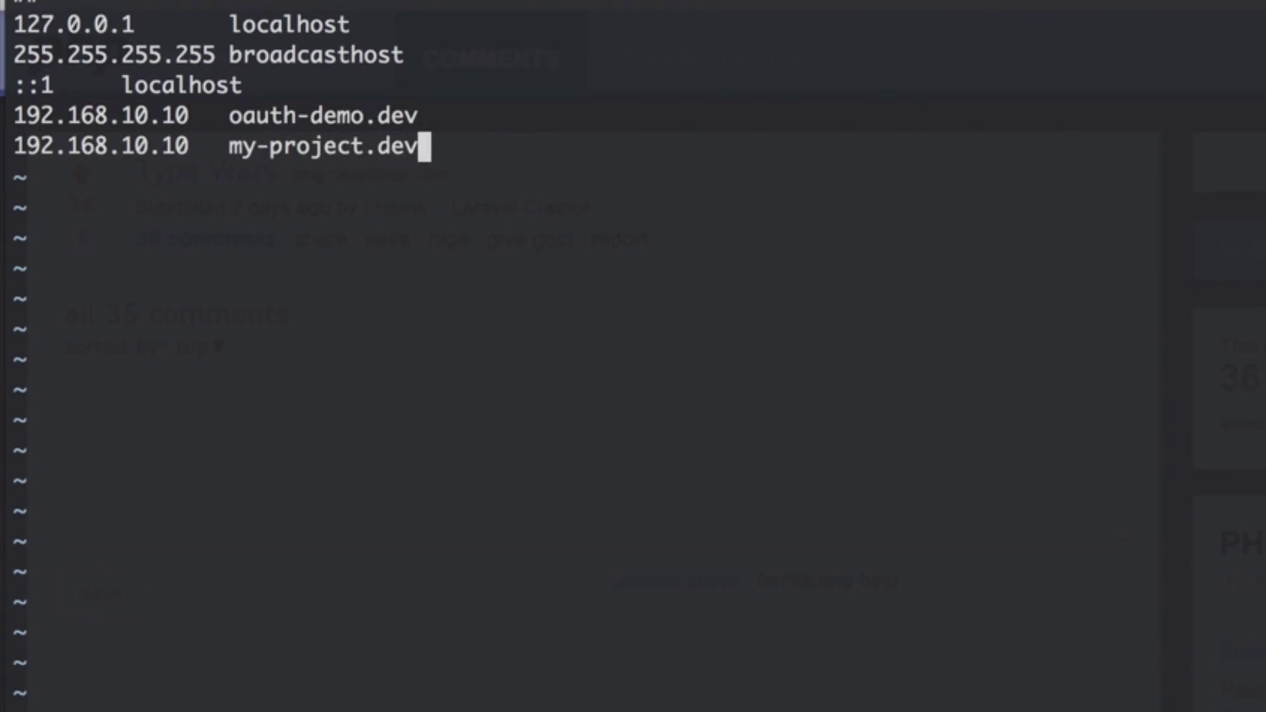
key(Escape)
text(:qw)
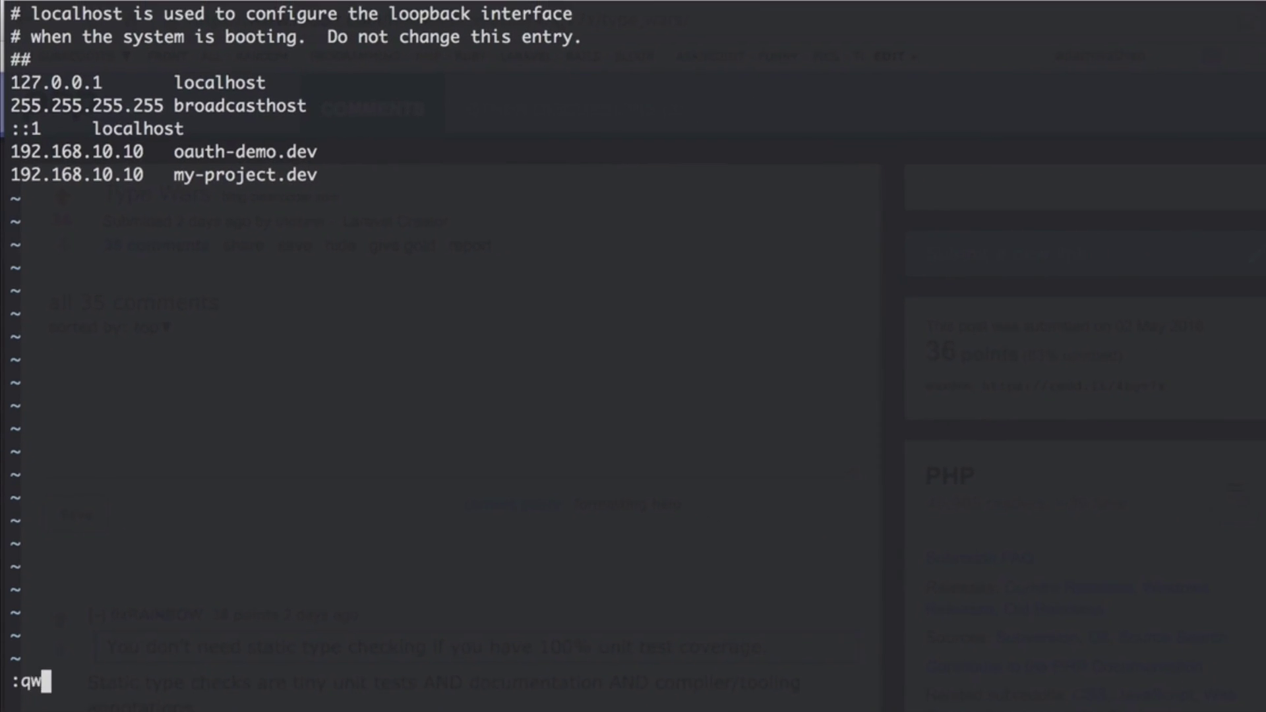
text(fwfewionf2o9rvh9834 o3c938h98n3)
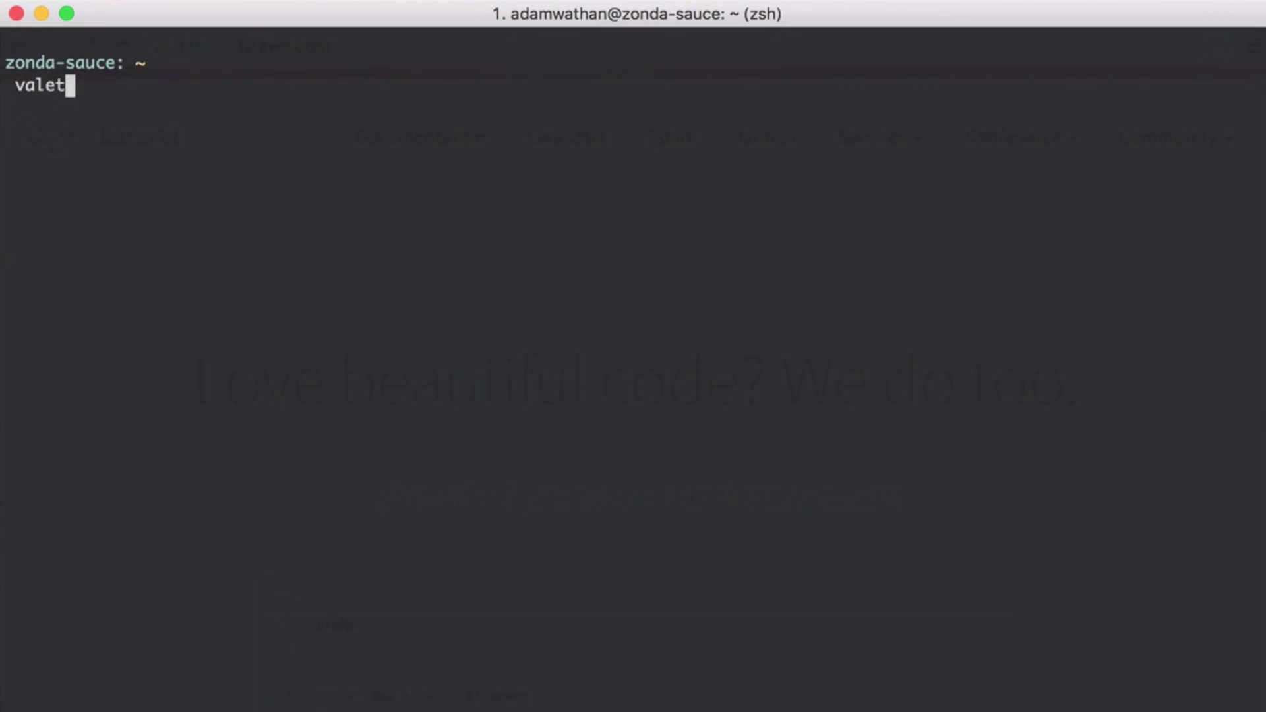
text( install)
- Install Valet with the admin password and park ~/Code using 'valet park'
key(Return)
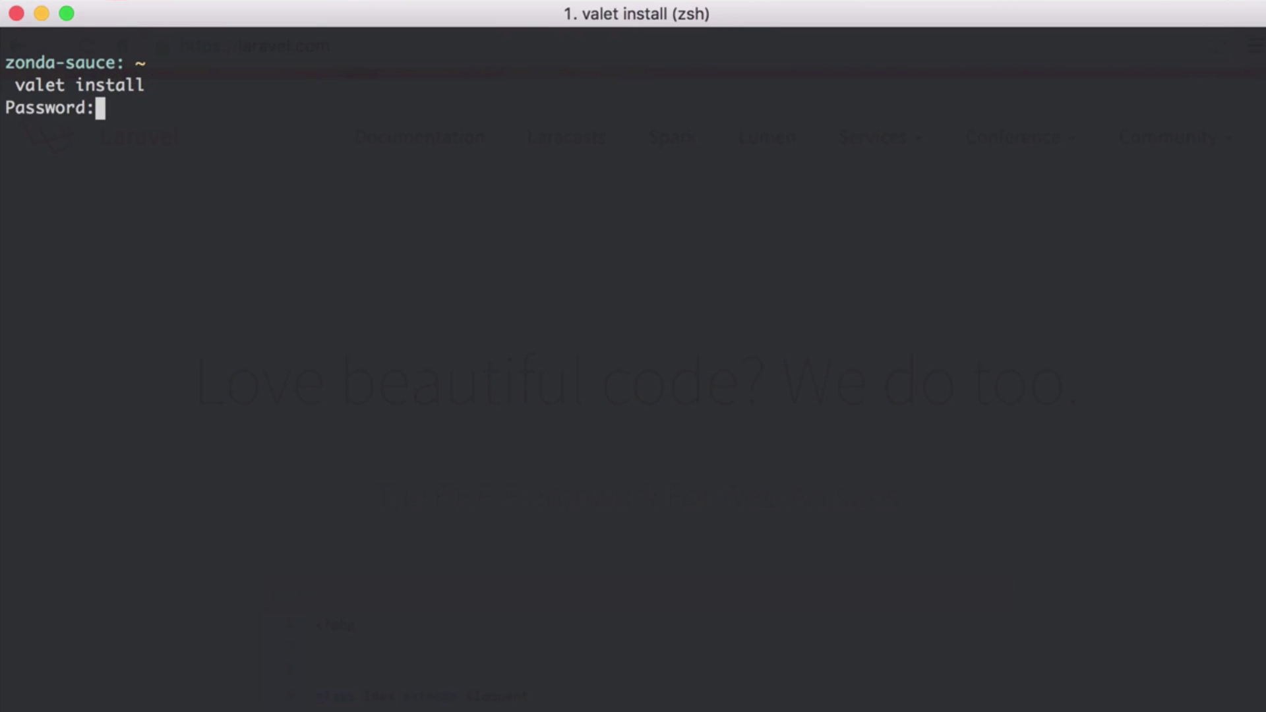
key(Return)
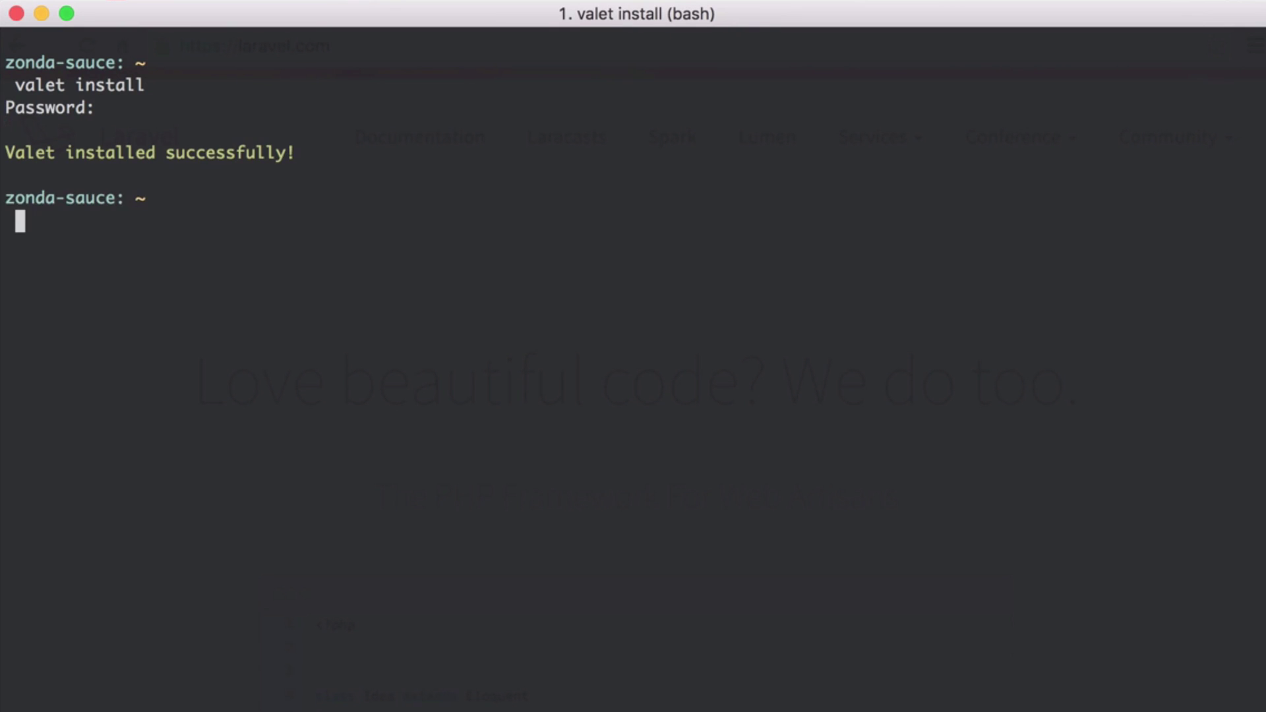
text(cd ~/Code/)
key(Return)
text(valet pa)
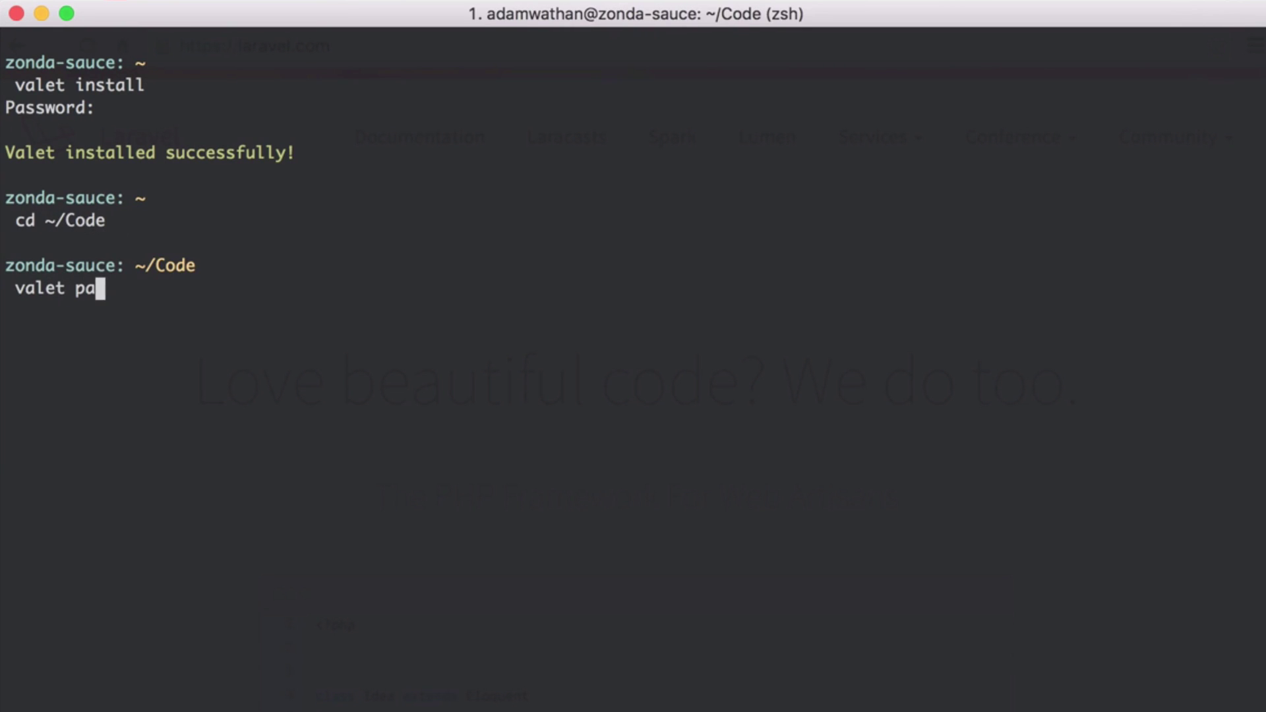
text(rk)
key(Return)
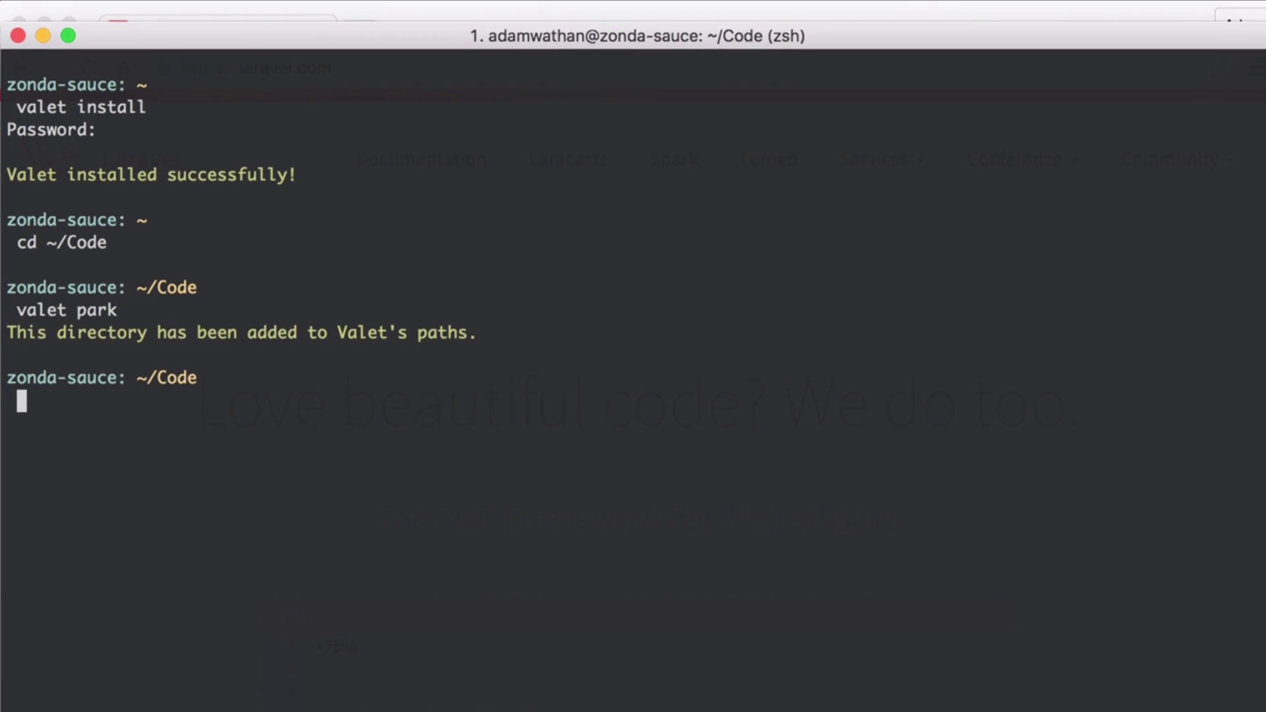
key(super+Tab)
- Load my-project.dev, create new-project with 'laravel new', and load new-project.dev in a new tab
key(super+l)
text(my)
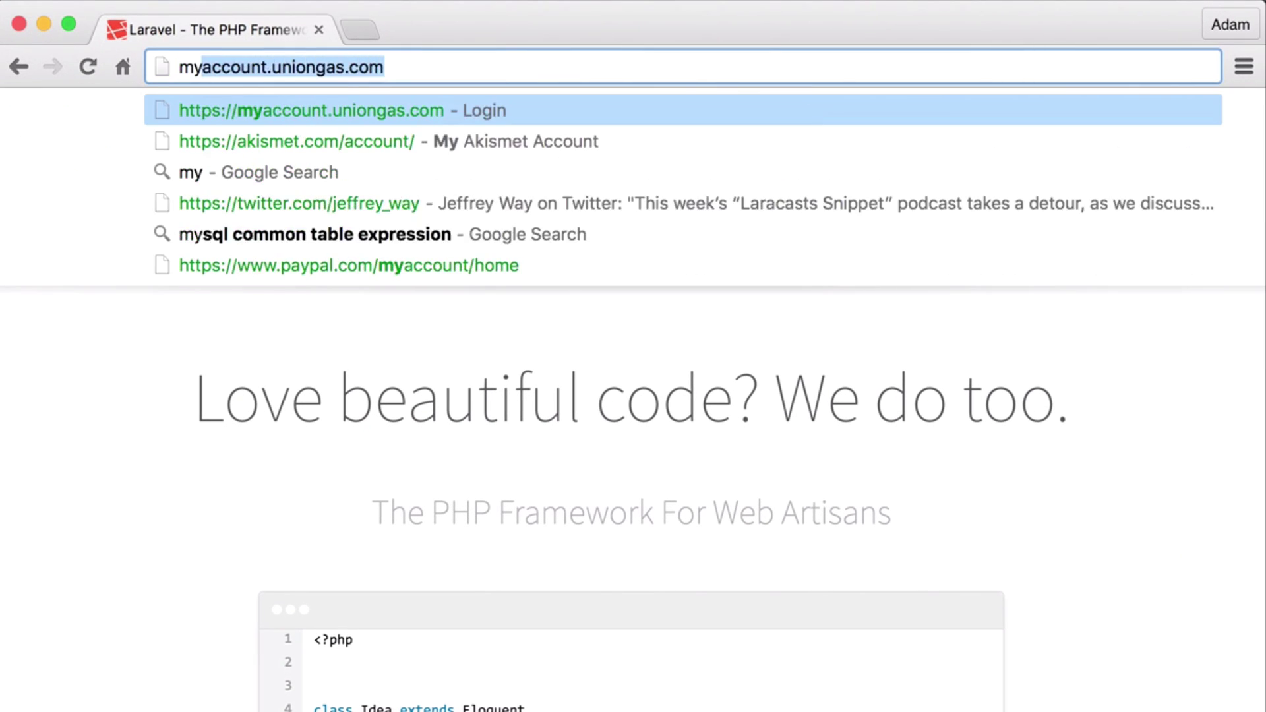
text(-project.dev)
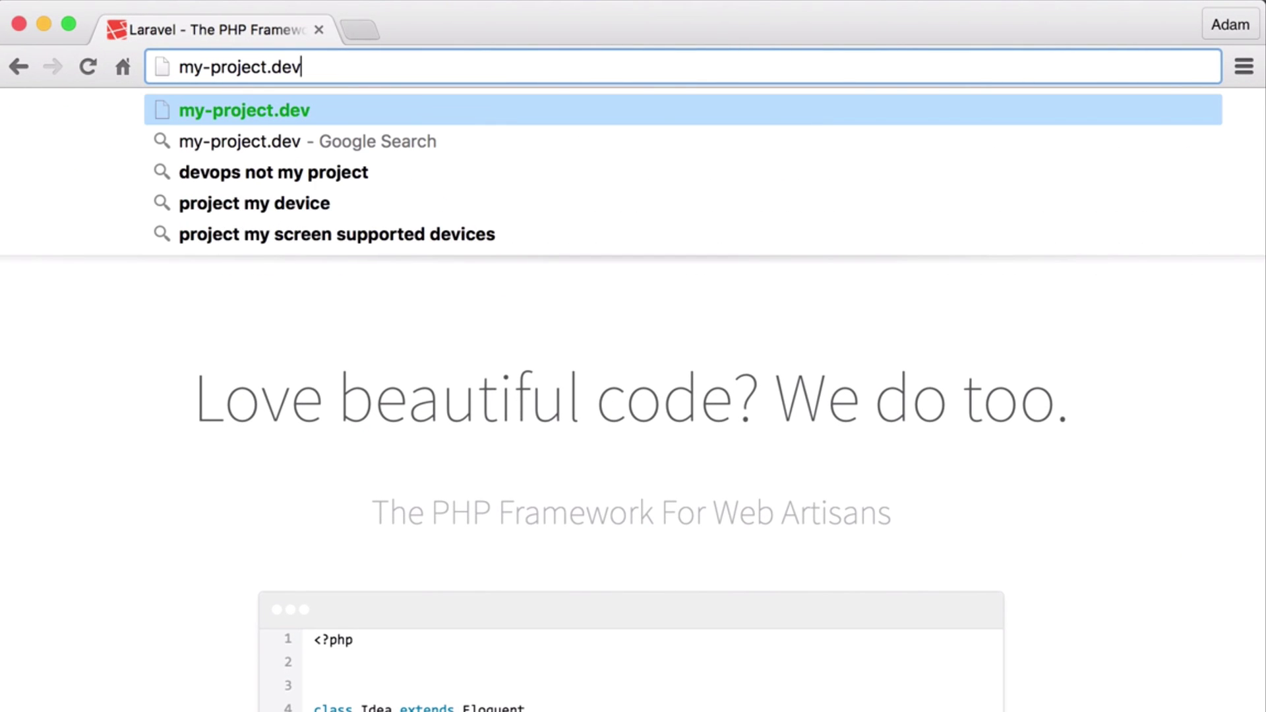
key(Return)
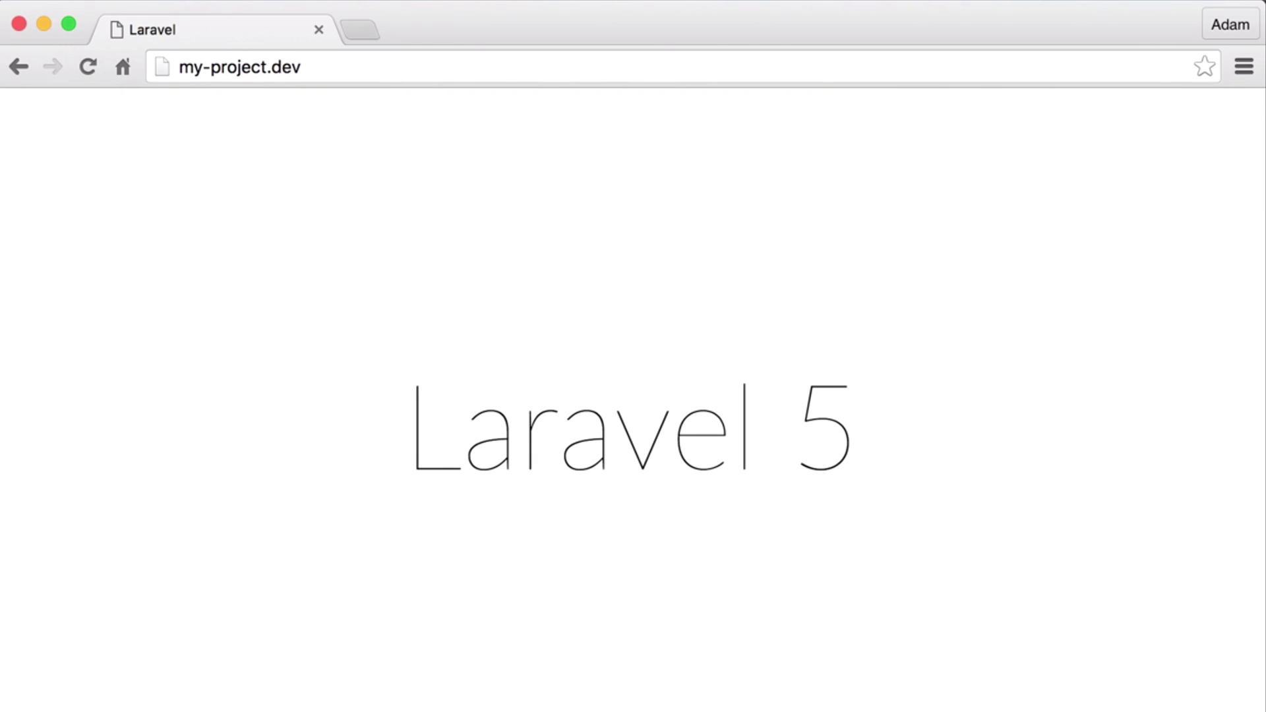
text(laravel new new-project)
key(Return)
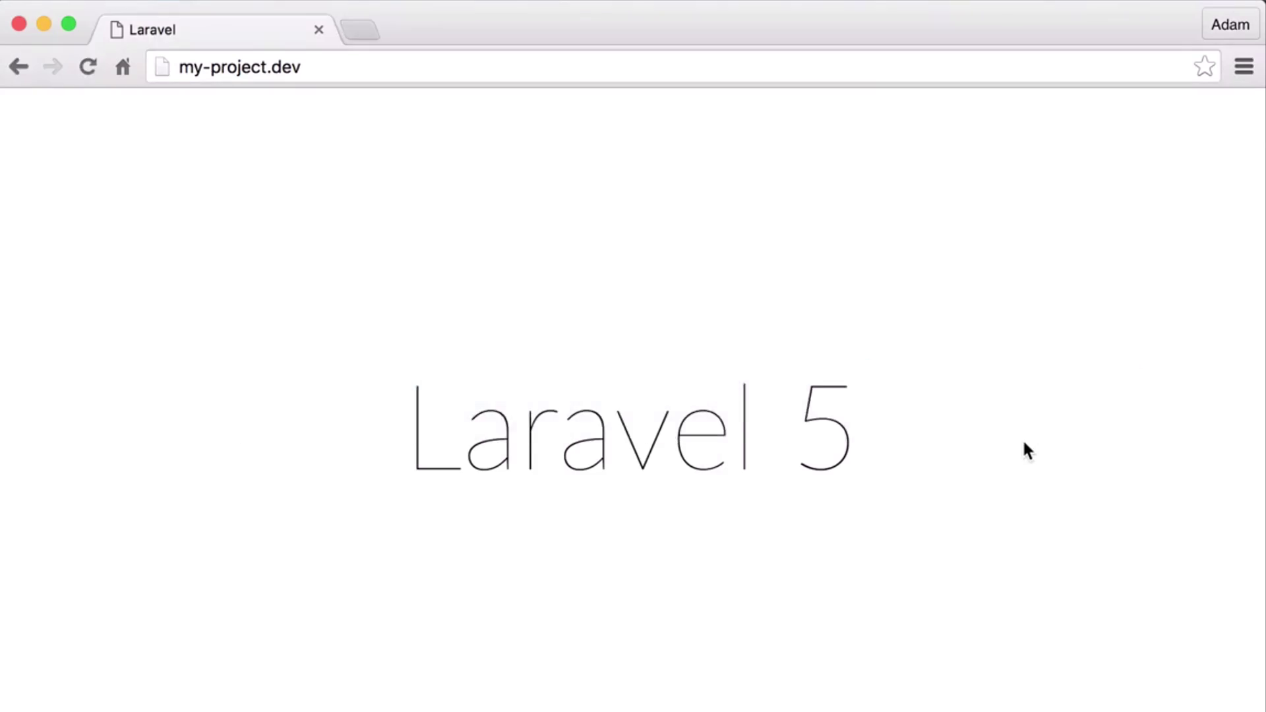
key(ctrl+t)
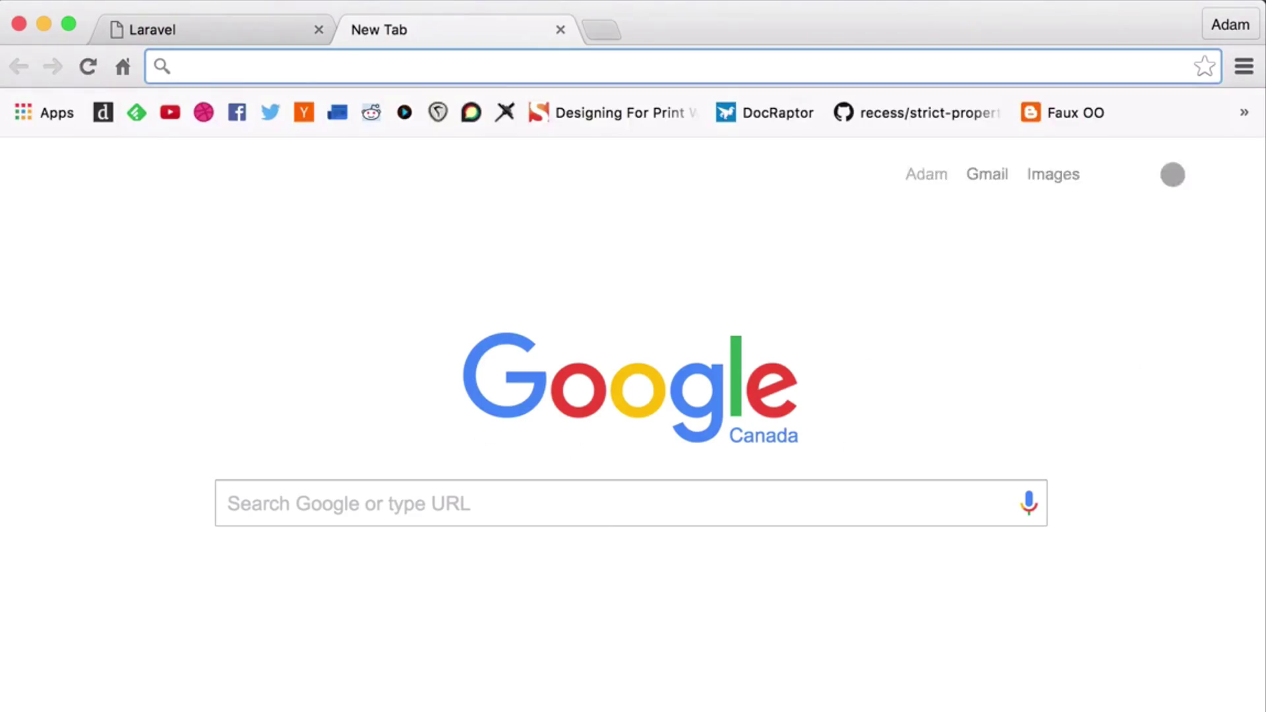
text(new-project.dev)
key(Return)
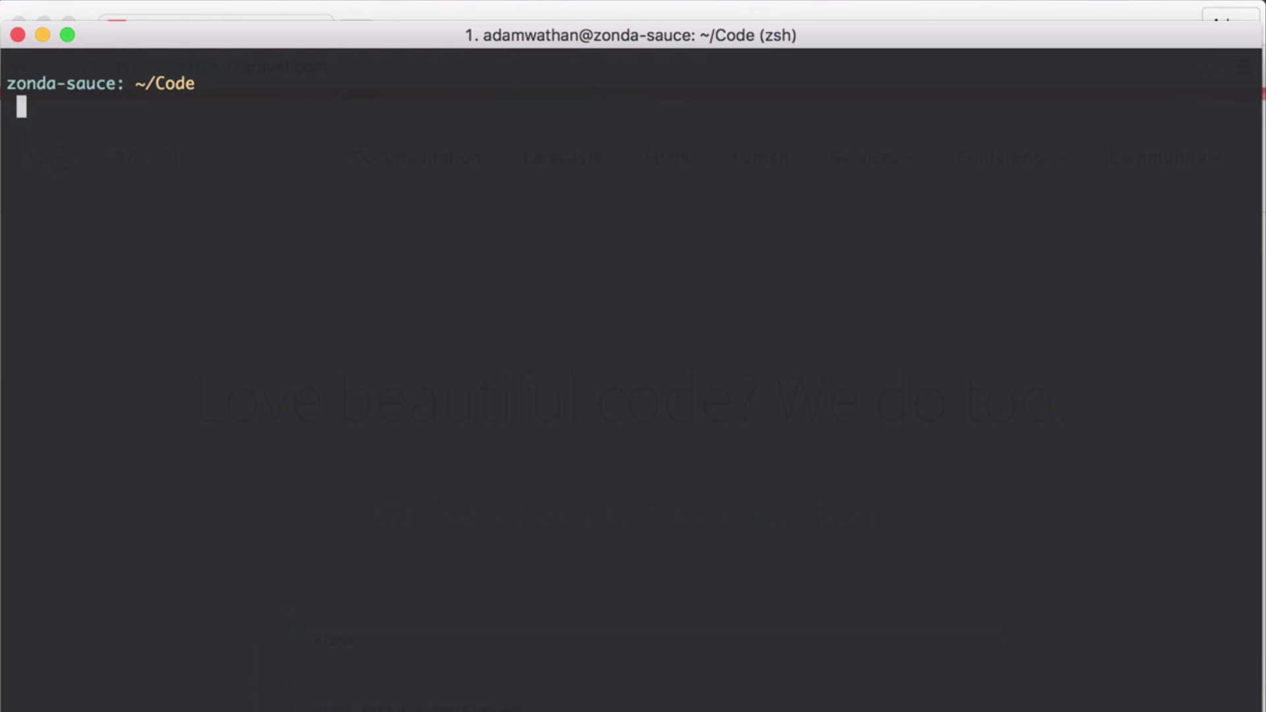
text(cd new-project/)
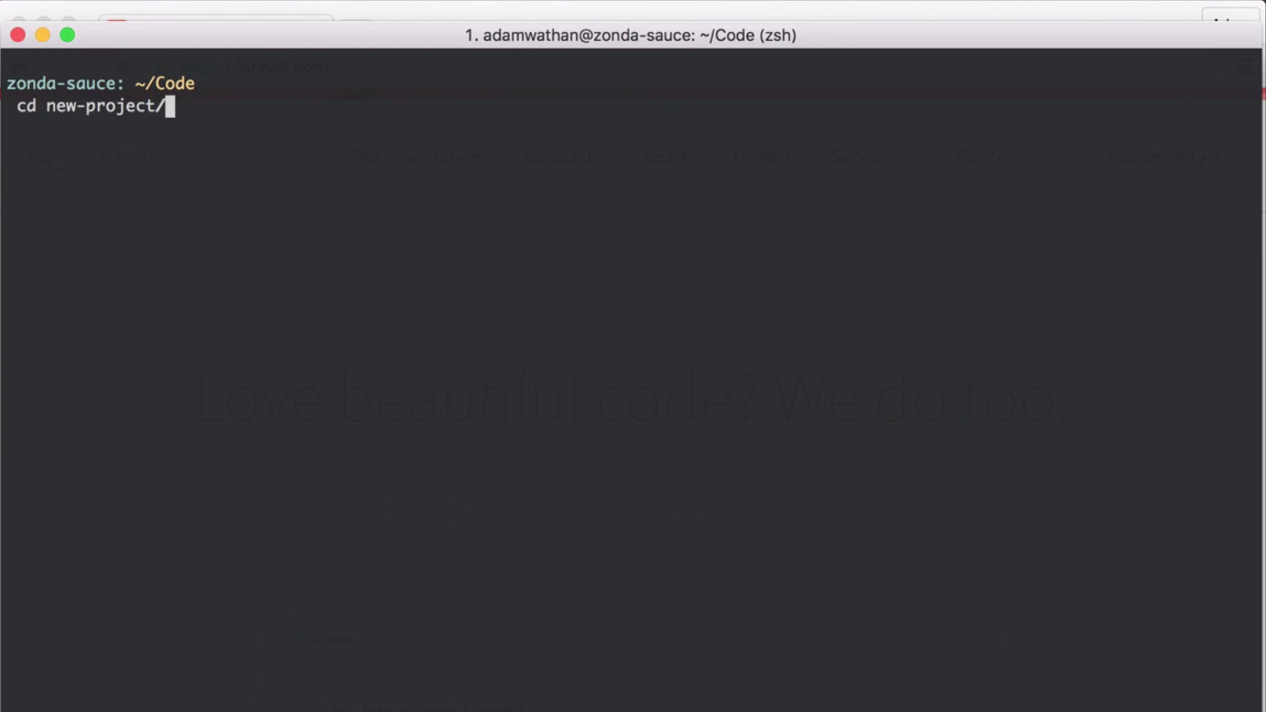
- Run 'valet share' inside new-project to tunnel d1139d60.ngrok.io to new-project.dev
key(Return)
text(valet sha)
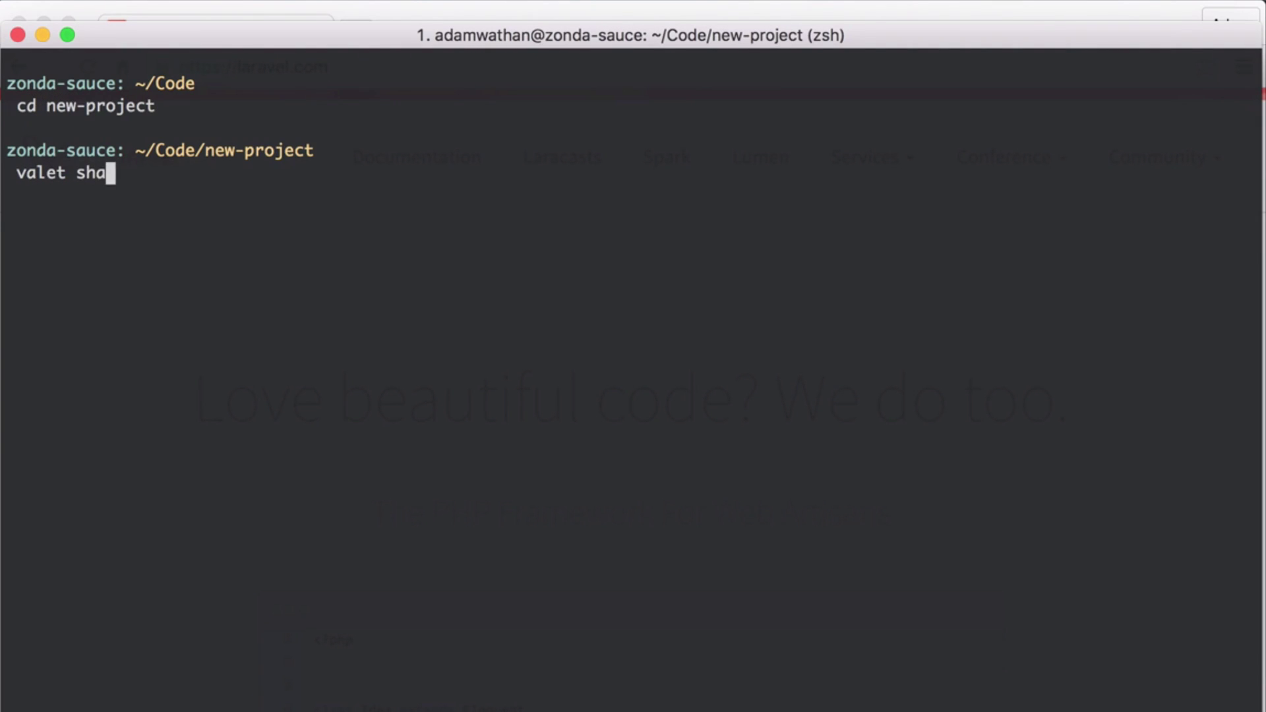
text(re)
key(Return)
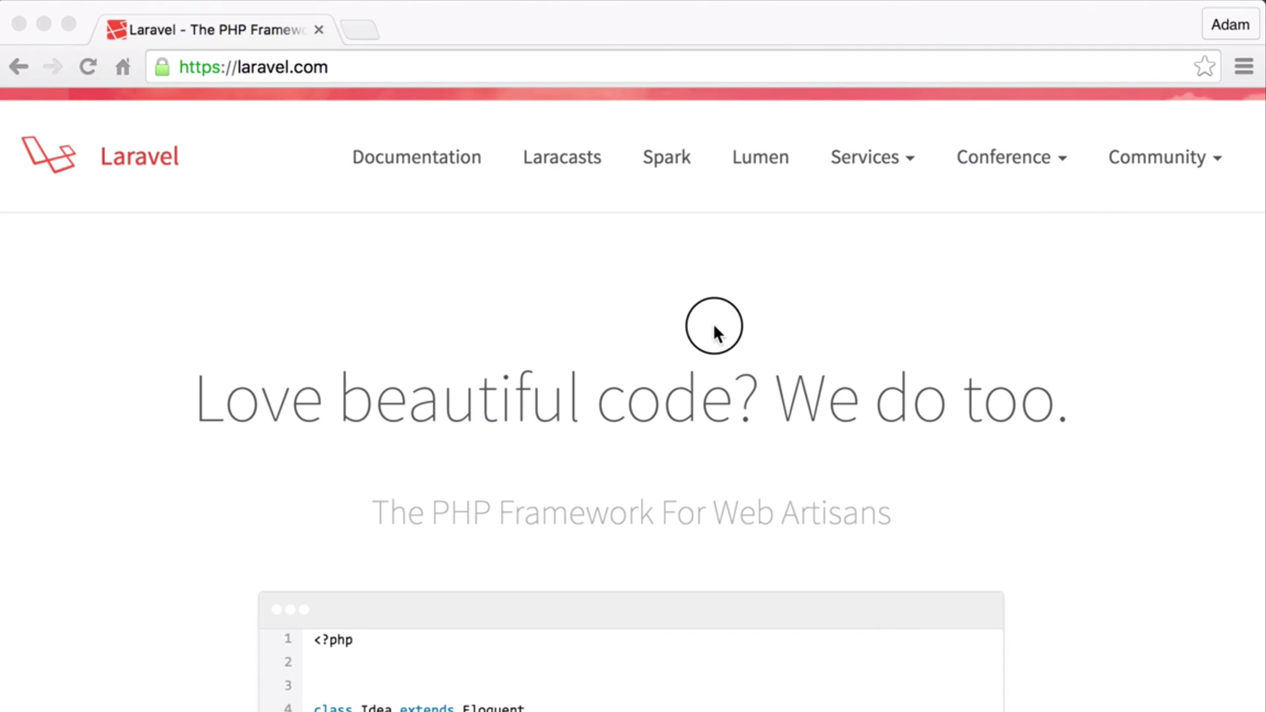
click(716, 333)
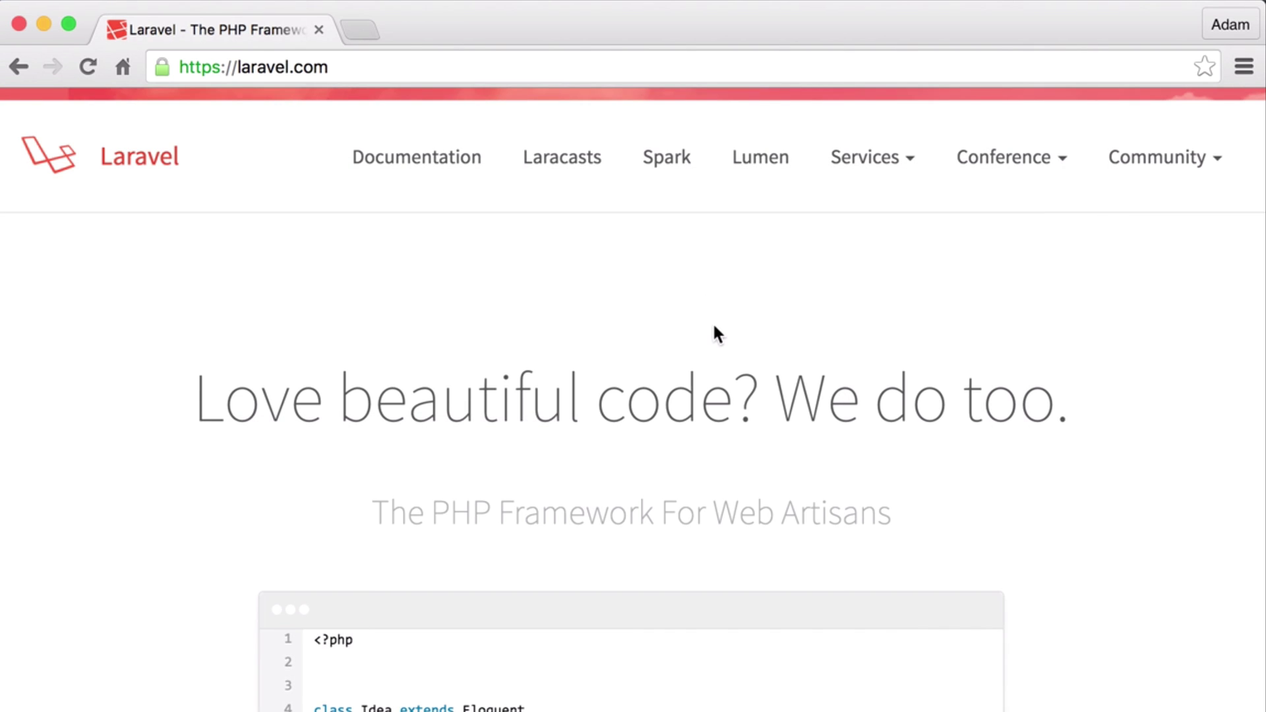
key(super+l)
text(http://d1139d60.ngrok.io)
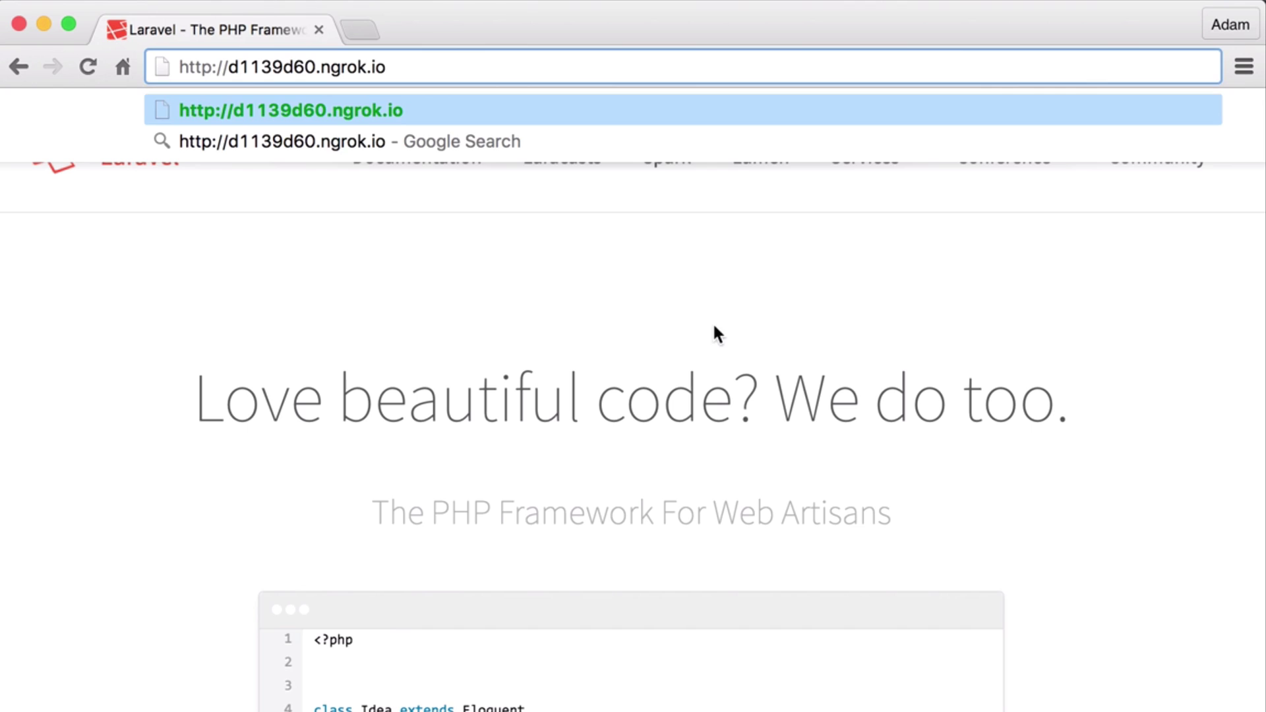
key(Return)
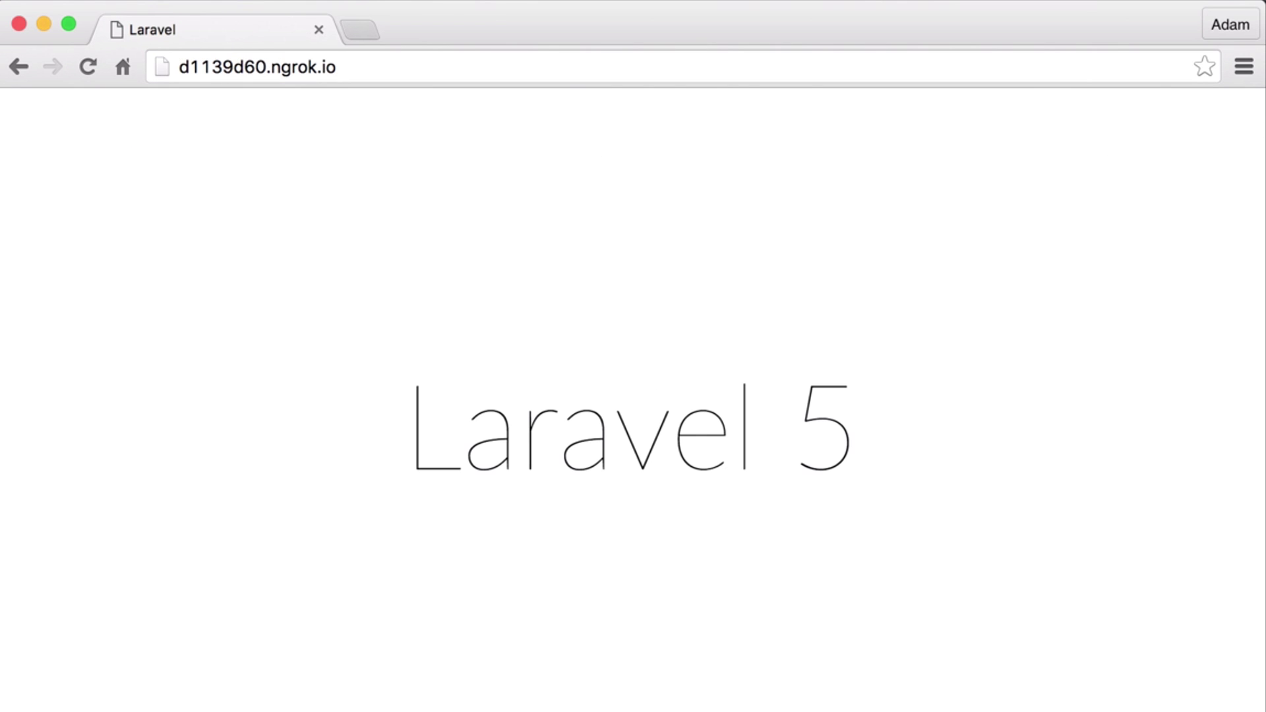